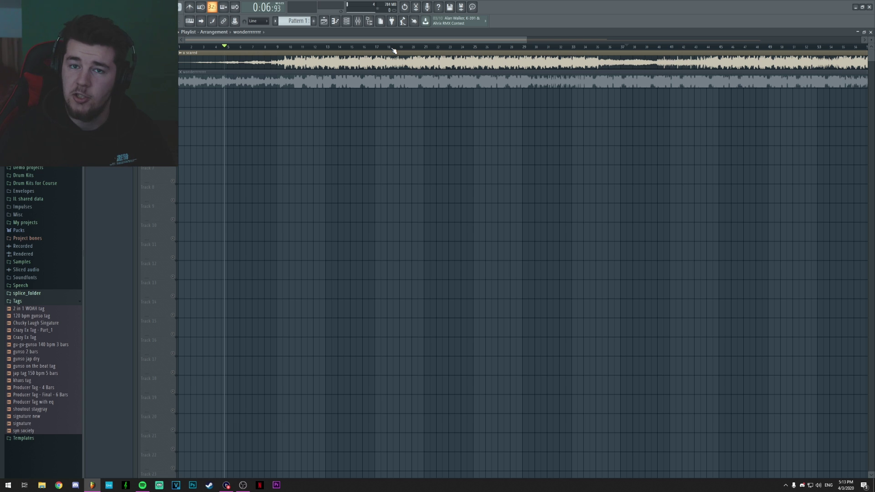
Open Ozone 9 and Ozone Imager from the master channel side by side and play the first playlist track
{"action": "left_click", "coordinate": [358, 21]}
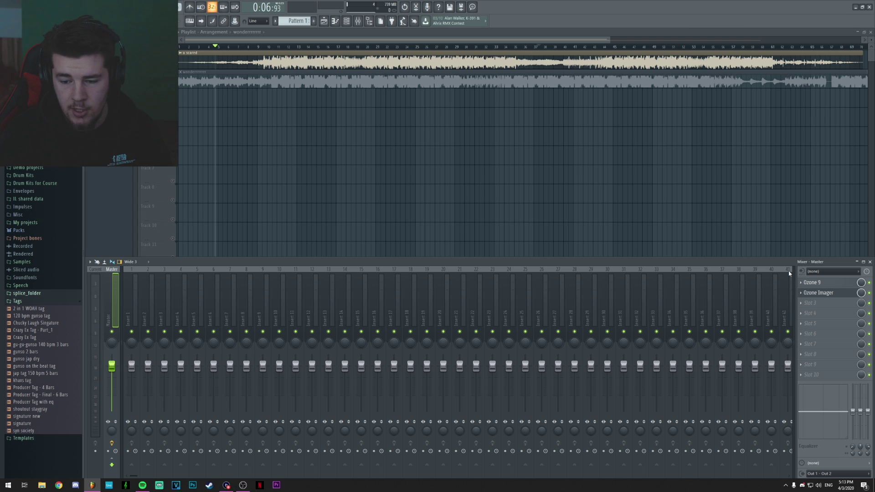
{"action": "left_click", "coordinate": [818, 292]}
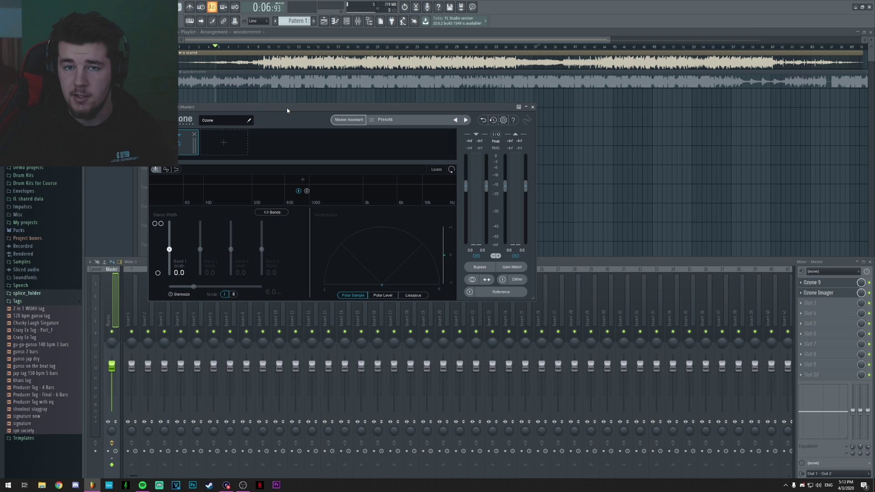
{"action": "left_click", "coordinate": [827, 294]}
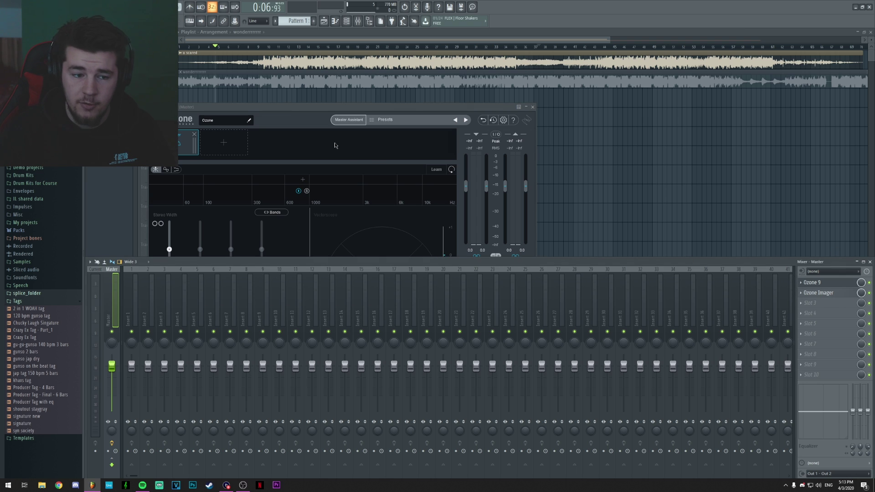
{"action": "left_click", "coordinate": [827, 294]}
{"action": "left_click_drag", "start_coordinate": [659, 115], "coordinate": [611, 113]}
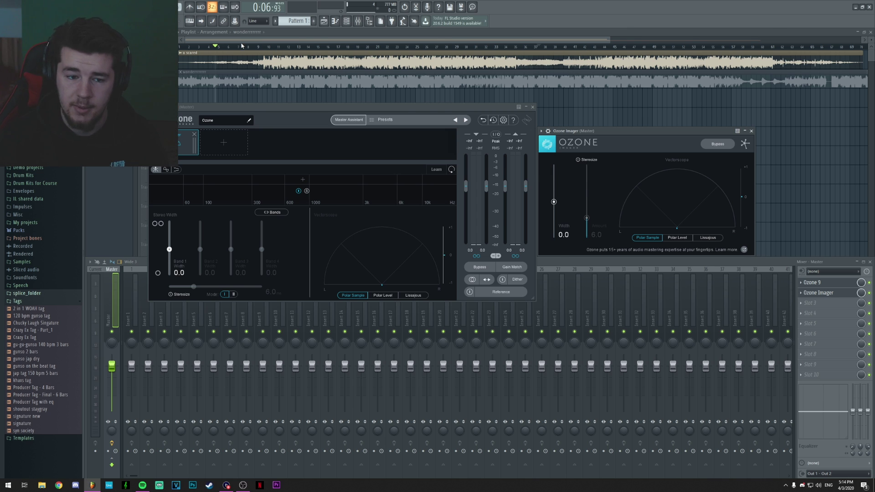
{"action": "key", "text": "space"}
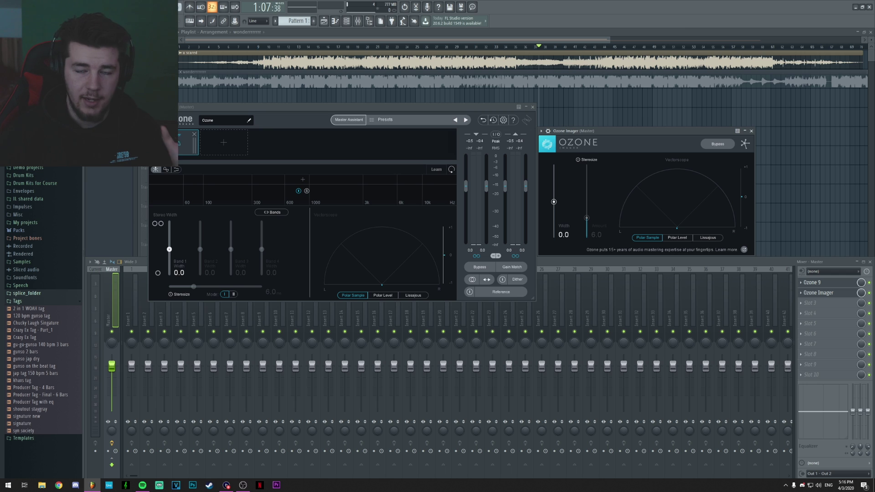
Switch playback to the second playlist track and play it with the Ozone 9 and Ozone Imager vectorscopes open
{"action": "left_click", "coordinate": [191, 88]}
{"action": "left_click", "coordinate": [345, 23]}
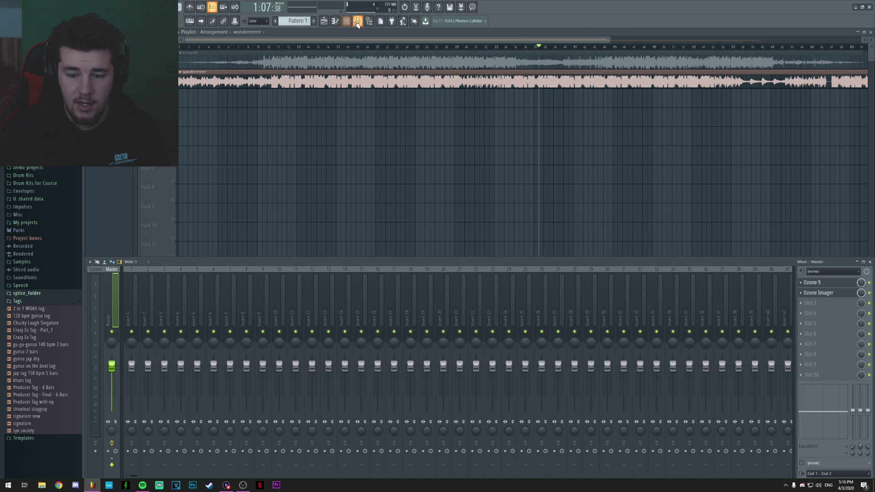
{"action": "left_click", "coordinate": [823, 293]}
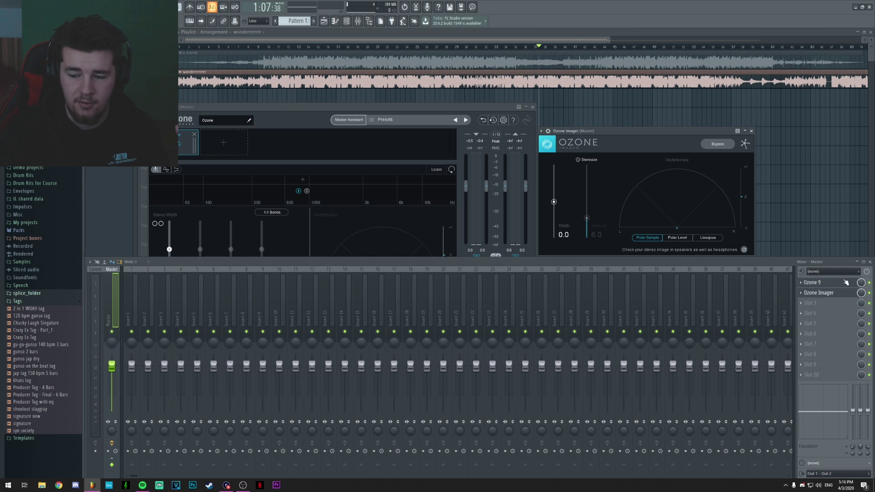
{"action": "left_click", "coordinate": [449, 110]}
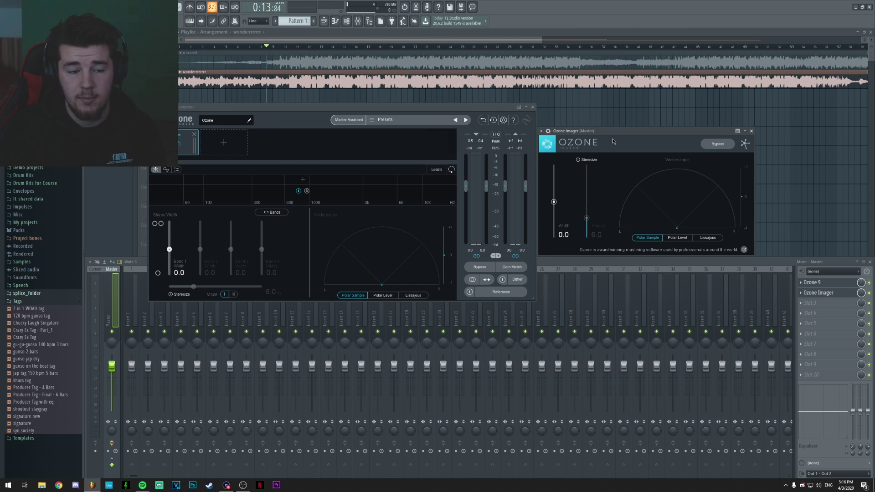
{"action": "key", "text": "space"}
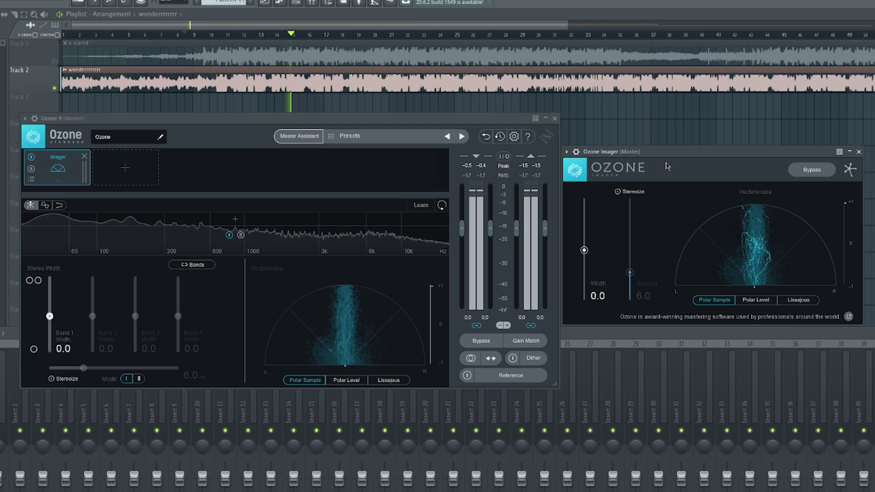
{"action": "key", "text": "space"}
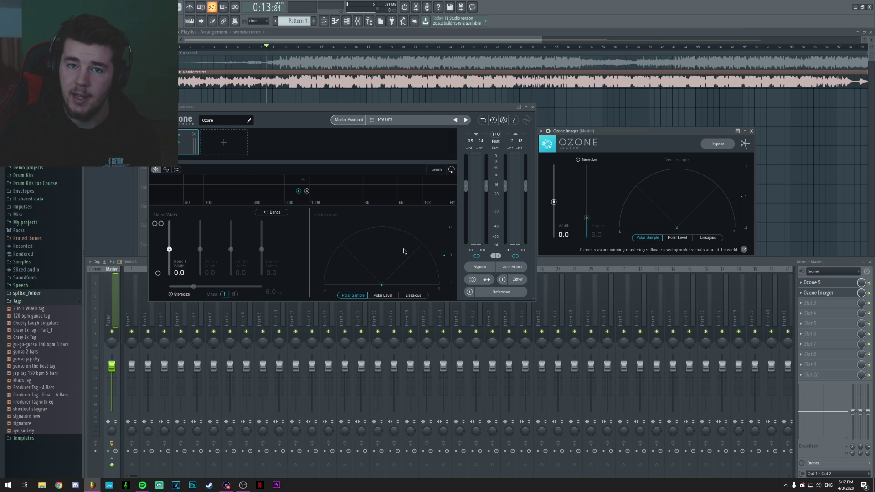
Disable Ozone 9 on the master channel and keep only the Ozone Imager window open over the playlist
{"action": "scroll", "coordinate": [278, 48], "scroll_direction": "up", "scroll_amount": 5}
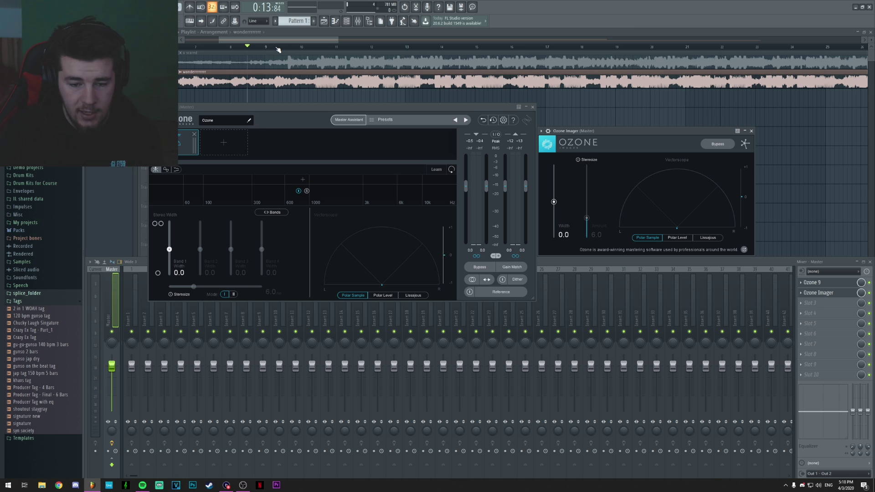
{"action": "scroll", "coordinate": [273, 48], "scroll_direction": "down", "scroll_amount": 2}
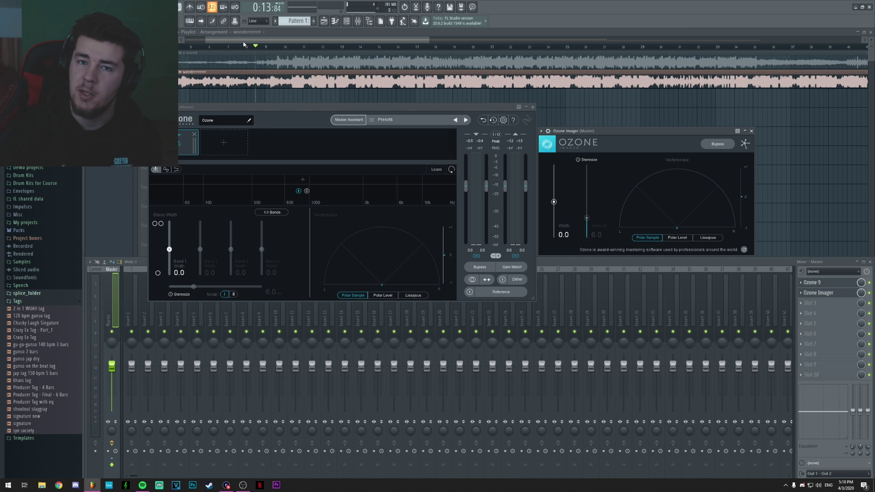
{"action": "left_click_drag", "start_coordinate": [607, 132], "coordinate": [638, 104]}
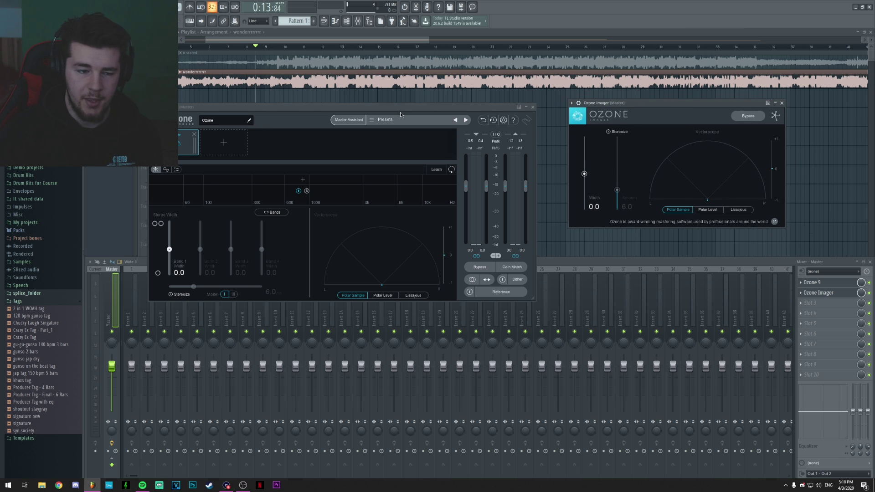
{"action": "left_click", "coordinate": [859, 282]}
{"action": "left_click", "coordinate": [869, 283]}
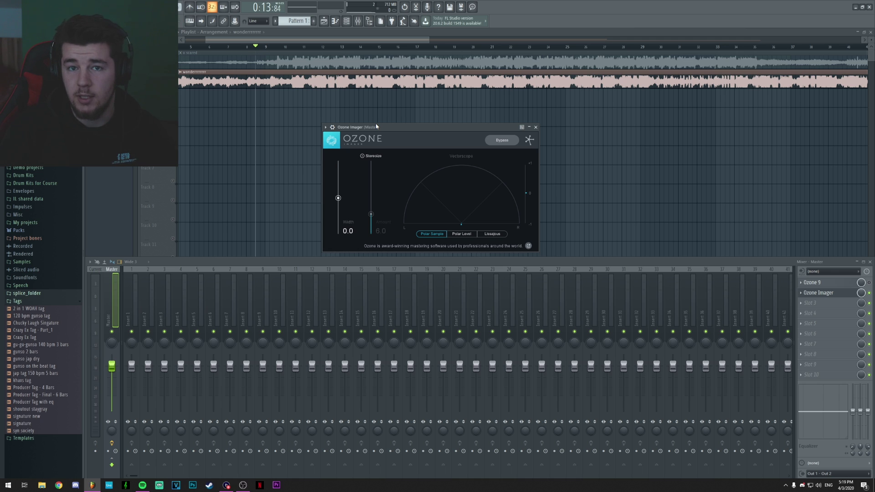
{"action": "left_click_drag", "start_coordinate": [382, 128], "coordinate": [412, 119]}
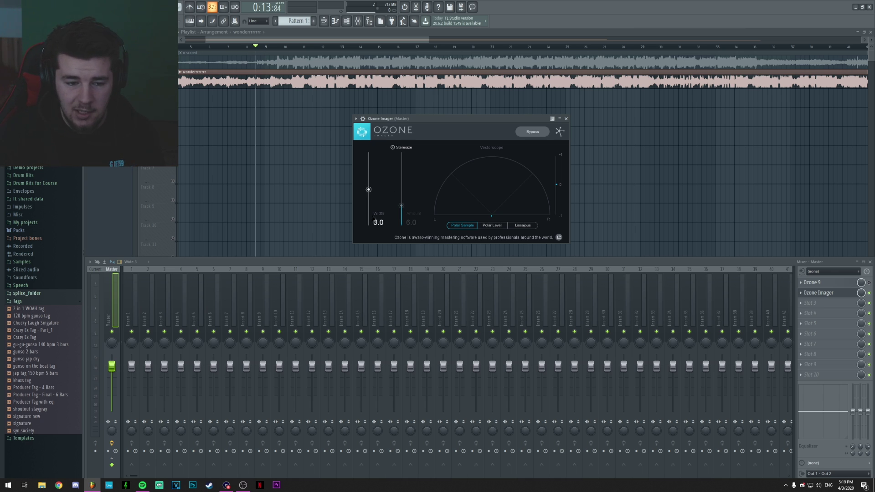
Play the track while narrowing Ozone Imager's Width to -60.4, comparing the Polar Level and Polar Sample vectorscope views
{"action": "left_click_drag", "start_coordinate": [368, 190], "coordinate": [368, 197]}
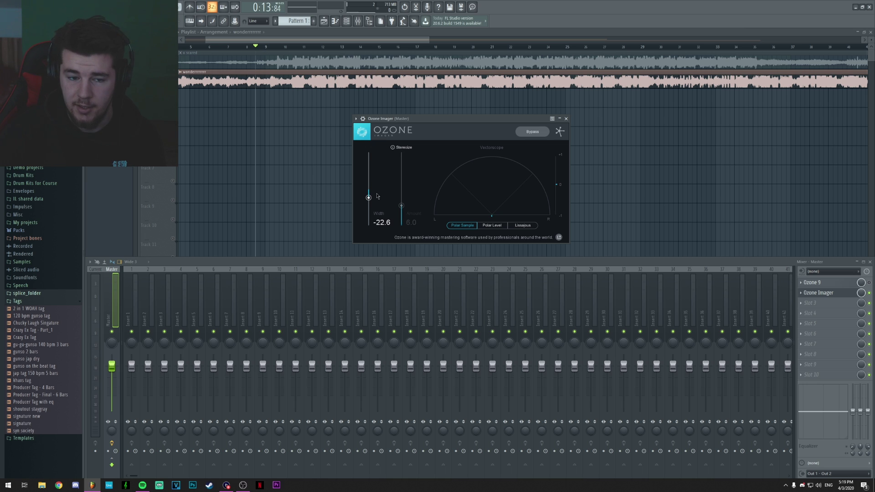
{"action": "key", "text": "space"}
{"action": "left_click_drag", "start_coordinate": [368, 198], "coordinate": [368, 213]}
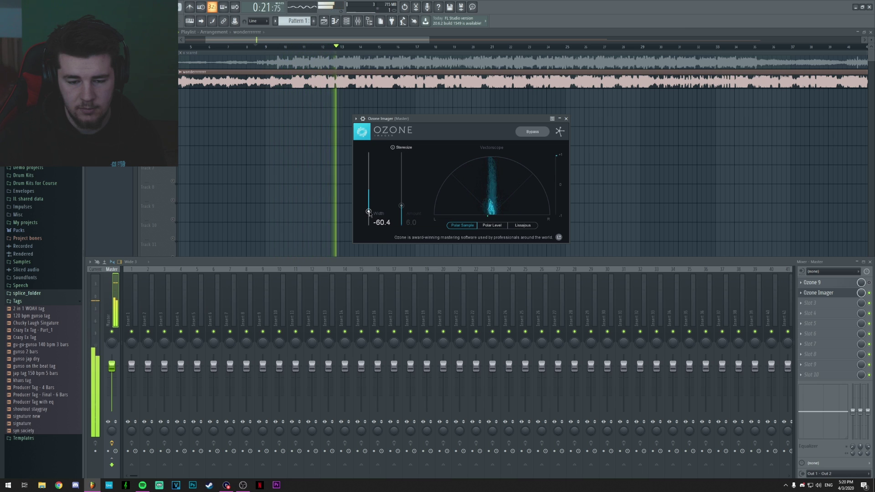
{"action": "left_click", "coordinate": [492, 225]}
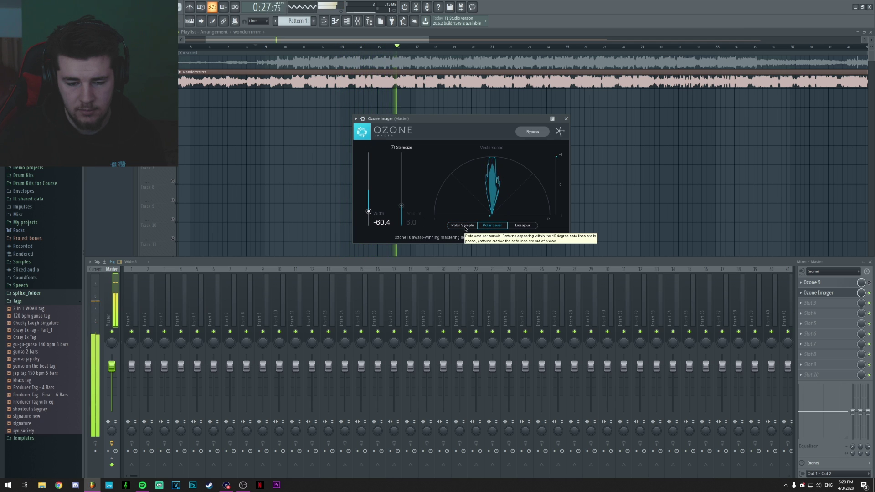
{"action": "left_click", "coordinate": [464, 226]}
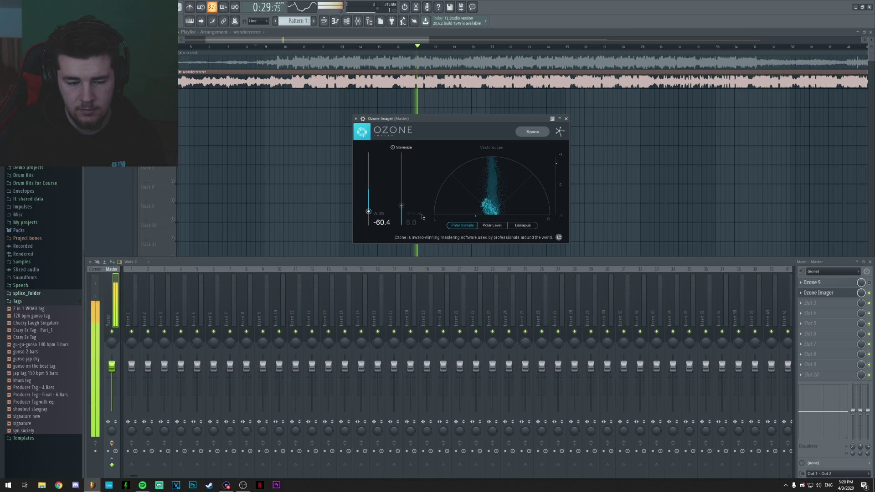
{"action": "key", "text": "space"}
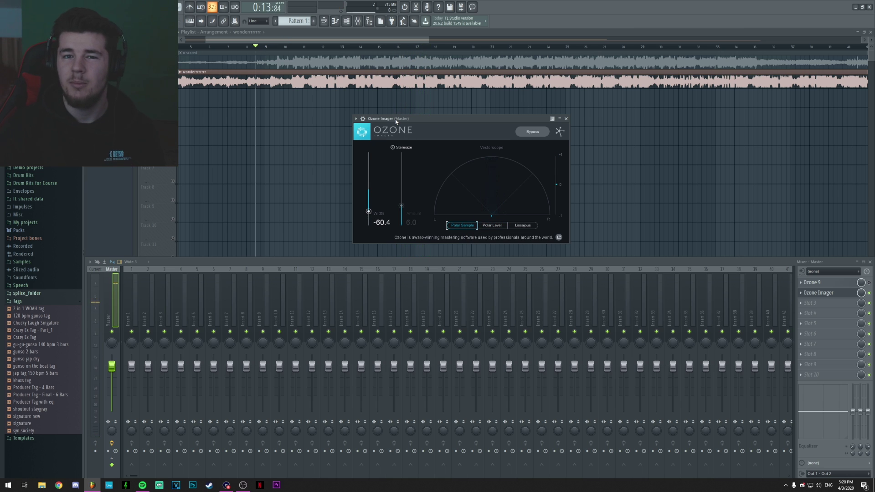
Reset Ozone Imager's Width to 0.0 and enable Stereoize
{"action": "left_click_drag", "start_coordinate": [395, 119], "coordinate": [381, 128]}
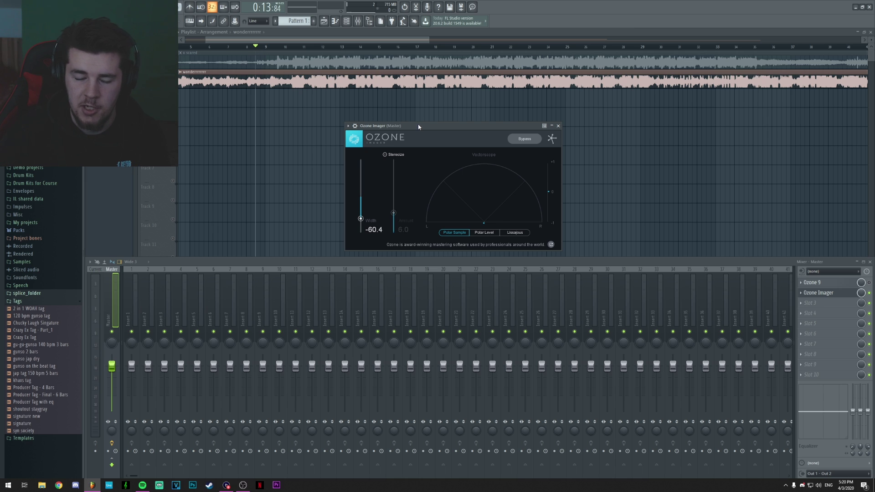
{"action": "left_click_drag", "start_coordinate": [418, 126], "coordinate": [455, 119]}
{"action": "double_click", "coordinate": [398, 212]}
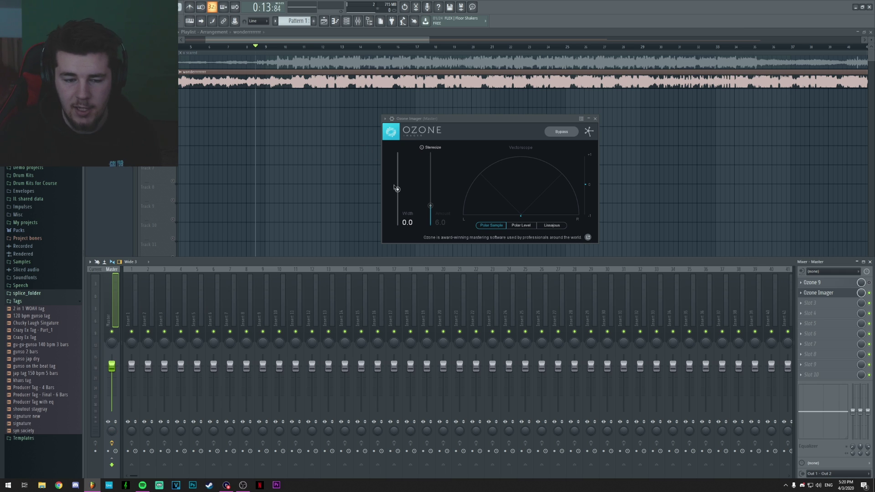
{"action": "left_click_drag", "start_coordinate": [462, 118], "coordinate": [427, 111]}
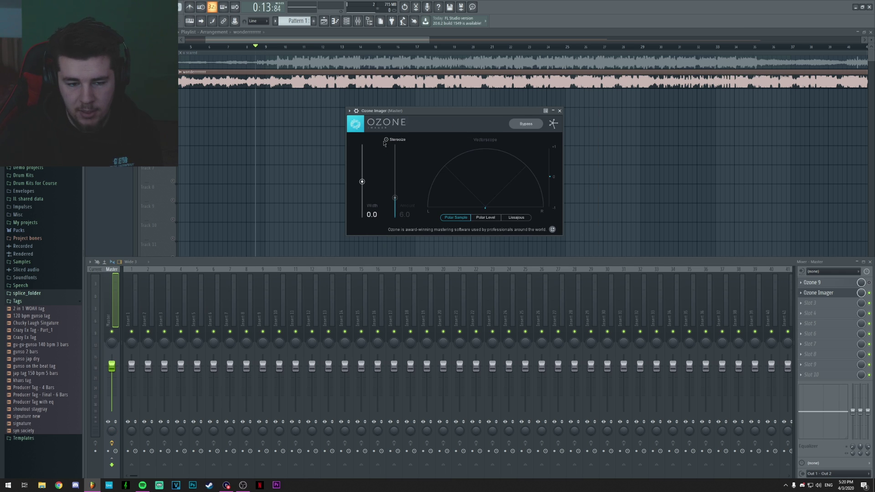
{"action": "left_click", "coordinate": [387, 140]}
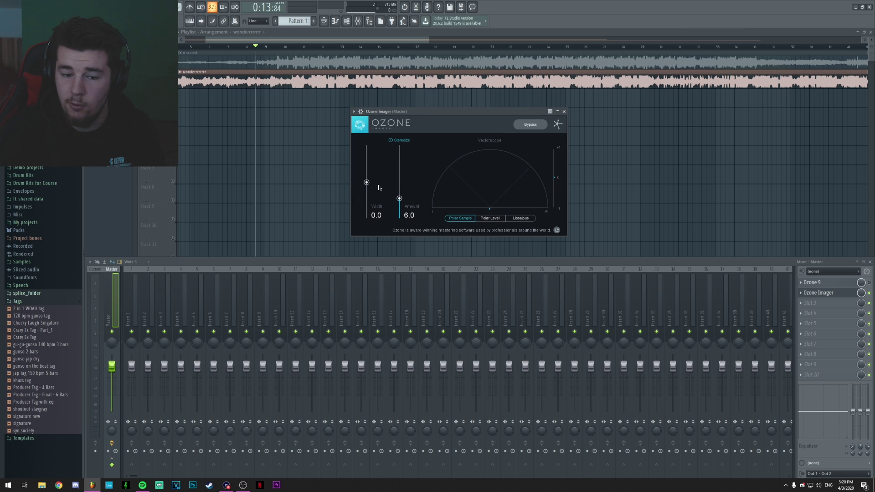
Try different stereo settings during playback, ending with Ozone Imager's Width at -53.8 and its Stereoize Amount at 15.6
{"action": "key", "text": "space"}
{"action": "left_click_drag", "start_coordinate": [366, 182], "coordinate": [399, 199]}
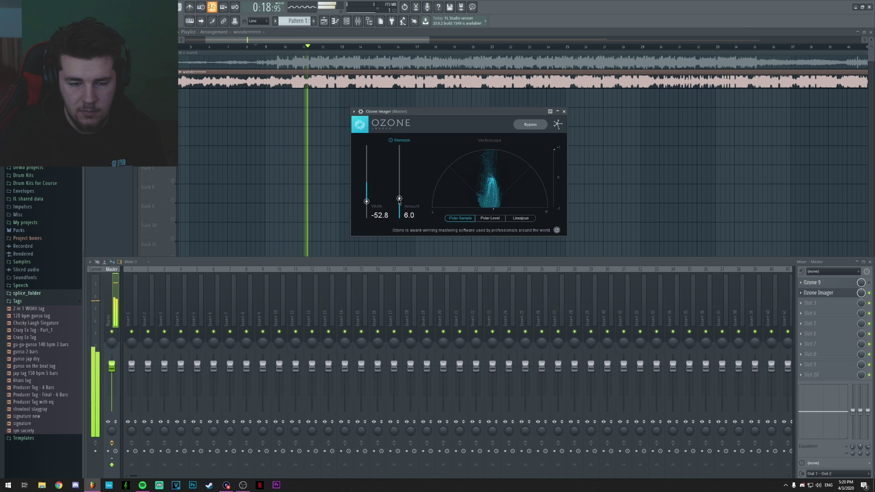
{"action": "left_click_drag", "start_coordinate": [399, 199], "coordinate": [404, 96]}
{"action": "left_click_drag", "start_coordinate": [399, 146], "coordinate": [399, 177]}
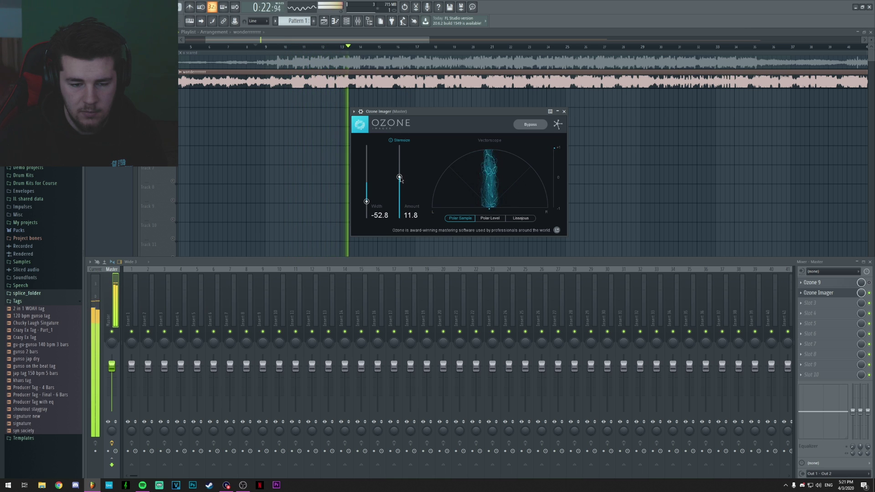
{"action": "left_click_drag", "start_coordinate": [366, 201], "coordinate": [367, 207]}
{"action": "left_click_drag", "start_coordinate": [399, 176], "coordinate": [403, 137]}
{"action": "left_click_drag", "start_coordinate": [366, 207], "coordinate": [365, 227]}
{"action": "left_click_drag", "start_coordinate": [399, 146], "coordinate": [399, 185]}
{"action": "left_click_drag", "start_coordinate": [366, 218], "coordinate": [399, 158]}
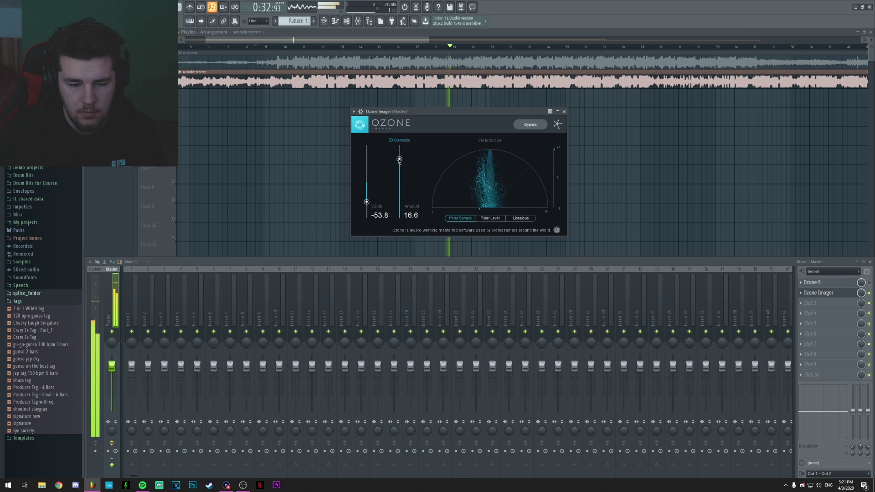
{"action": "left_click_drag", "start_coordinate": [399, 159], "coordinate": [399, 162]}
{"action": "key", "text": "space"}
Remove Ozone Imager from the master channel's effect slots and re-enable and open Ozone 9
{"action": "left_click_drag", "start_coordinate": [415, 112], "coordinate": [409, 113]}
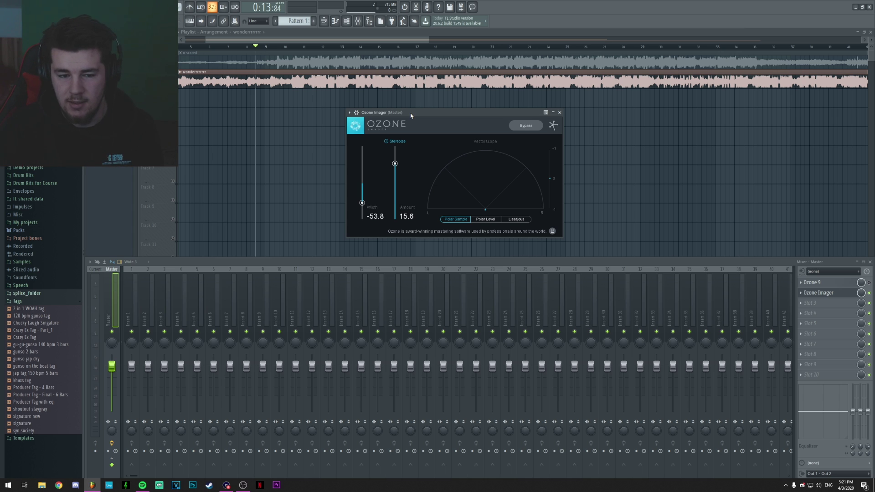
{"action": "left_click_drag", "start_coordinate": [441, 118], "coordinate": [458, 114]}
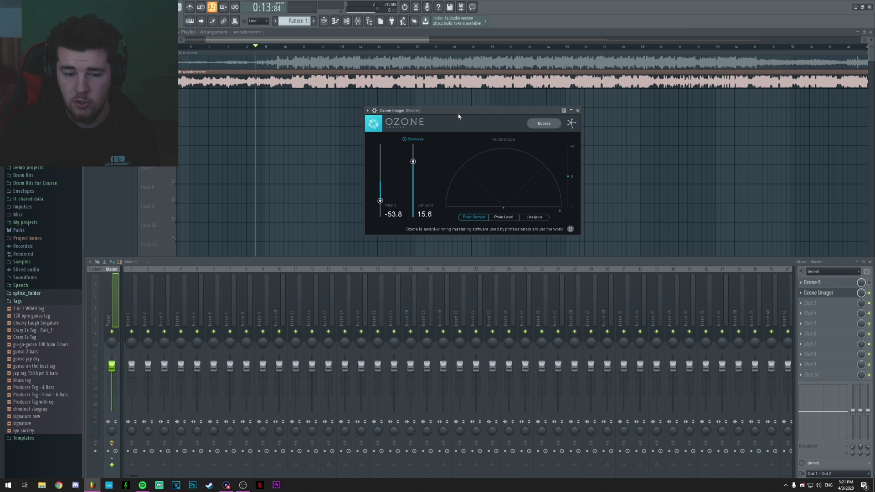
{"action": "left_click_drag", "start_coordinate": [472, 112], "coordinate": [462, 113]}
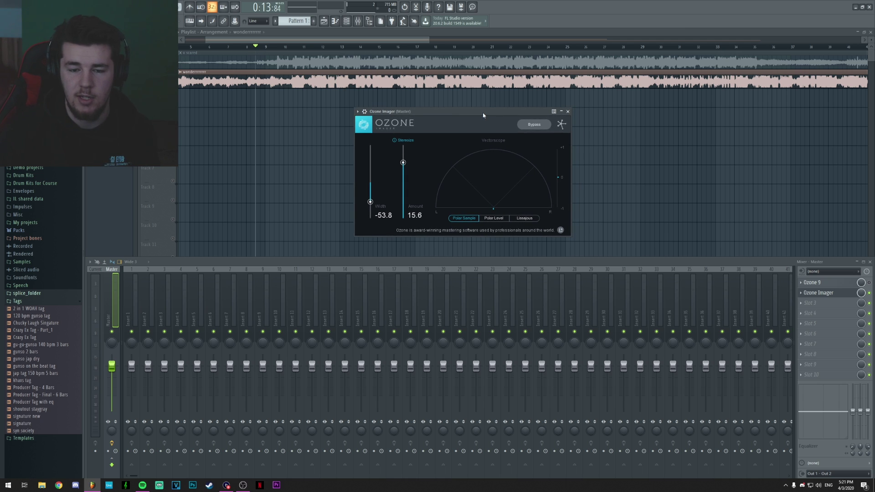
{"action": "left_click", "coordinate": [567, 111]}
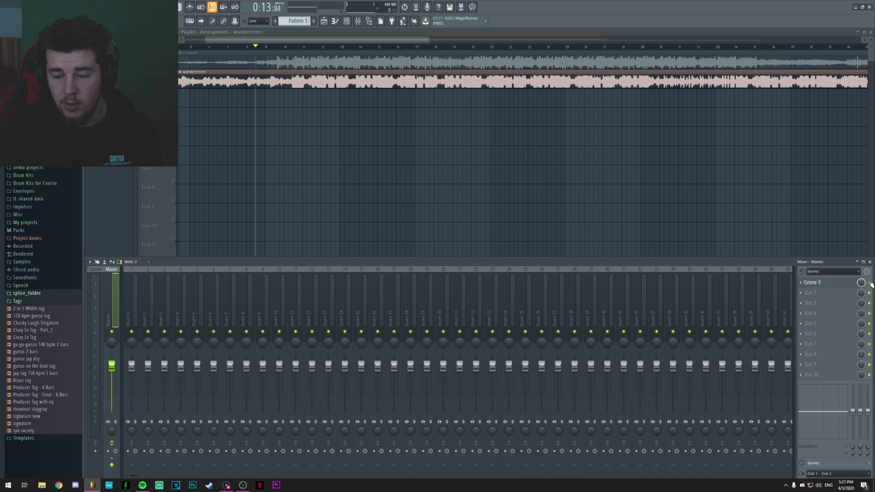
{"action": "left_click", "coordinate": [829, 282]}
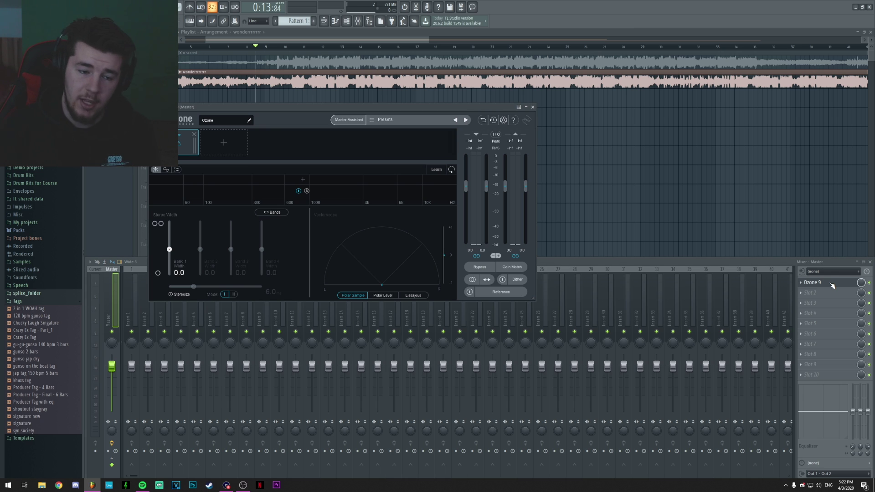
Split Ozone 9's Imager module into two bands at about 195 Hz and set Band 1's Width to -100
{"action": "left_click_drag", "start_coordinate": [279, 107], "coordinate": [458, 116]}
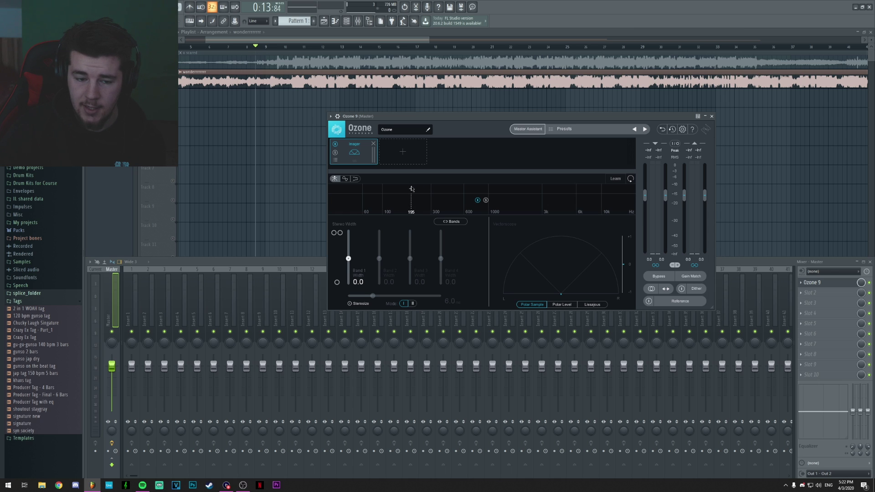
{"action": "left_click", "coordinate": [413, 189]}
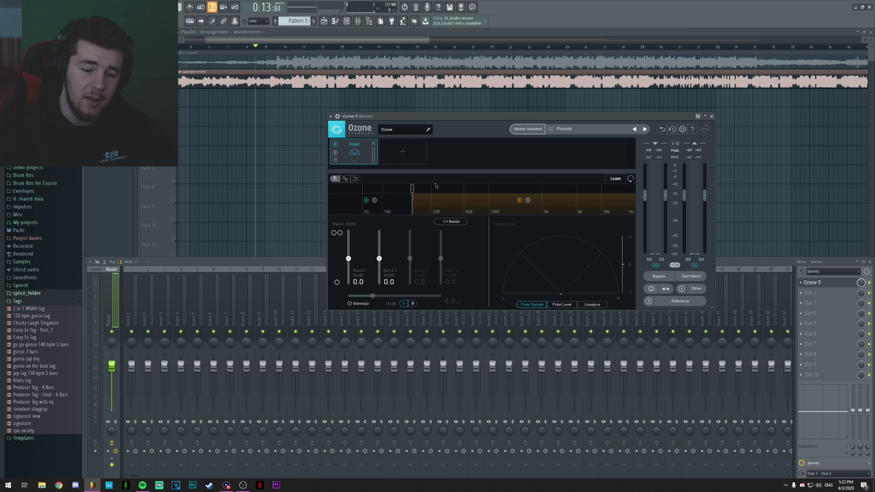
{"action": "left_click_drag", "start_coordinate": [349, 258], "coordinate": [348, 286]}
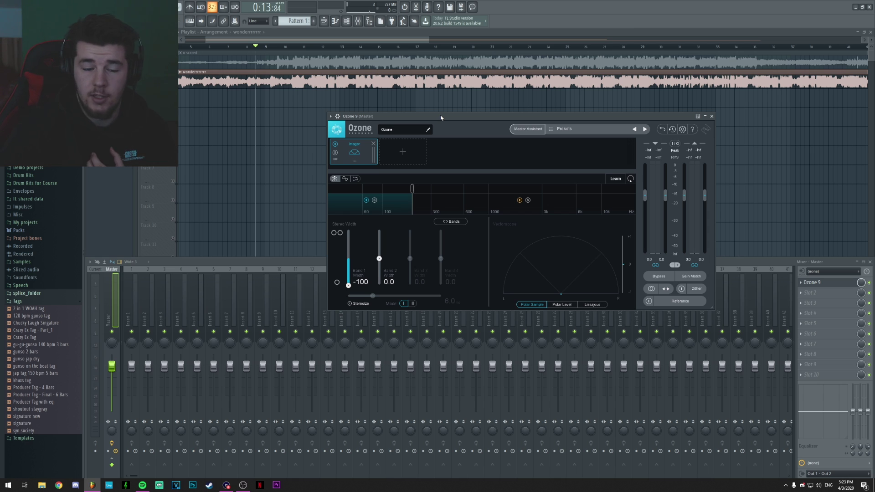
Add two more crossover points to Ozone 9's Imager, near 1 kHz and 10 kHz, to split it into four bands
{"action": "left_click_drag", "start_coordinate": [438, 117], "coordinate": [395, 111]}
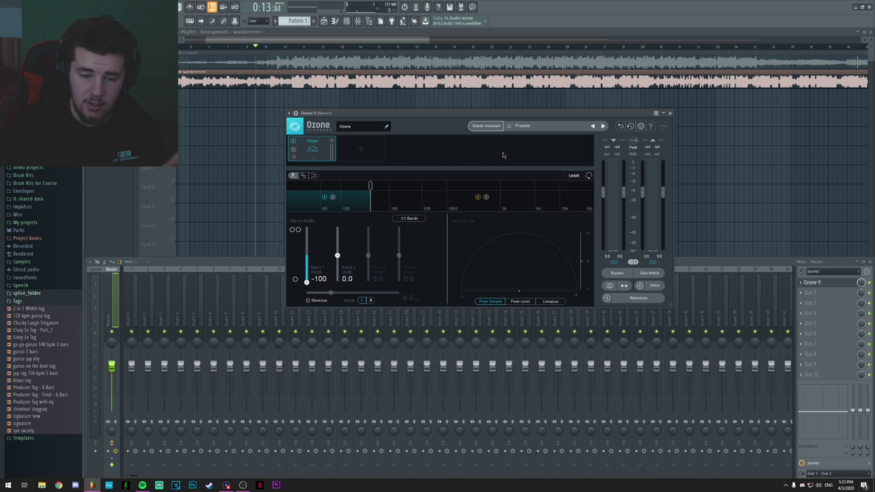
{"action": "left_click_drag", "start_coordinate": [523, 113], "coordinate": [504, 111]}
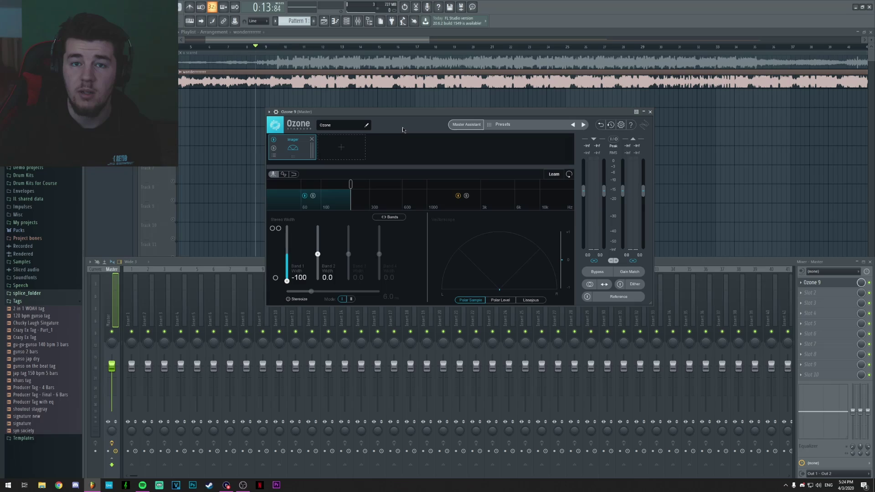
{"action": "left_click", "coordinate": [432, 184]}
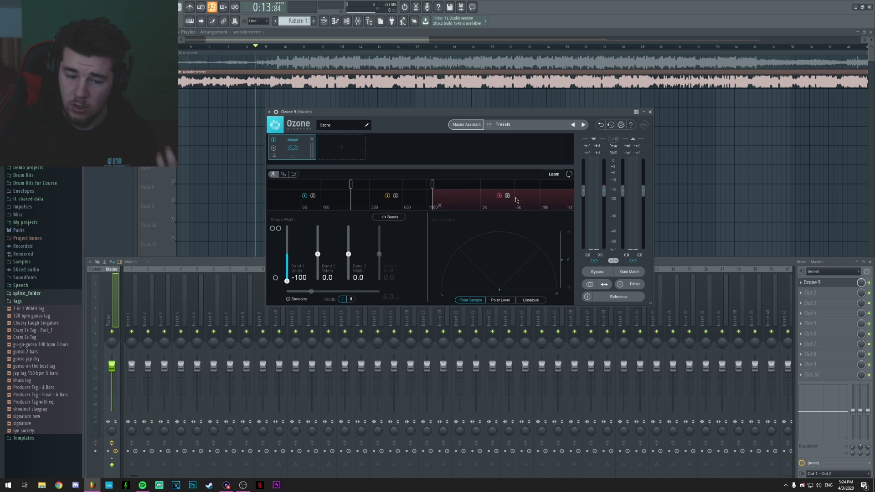
{"action": "left_click", "coordinate": [539, 185]}
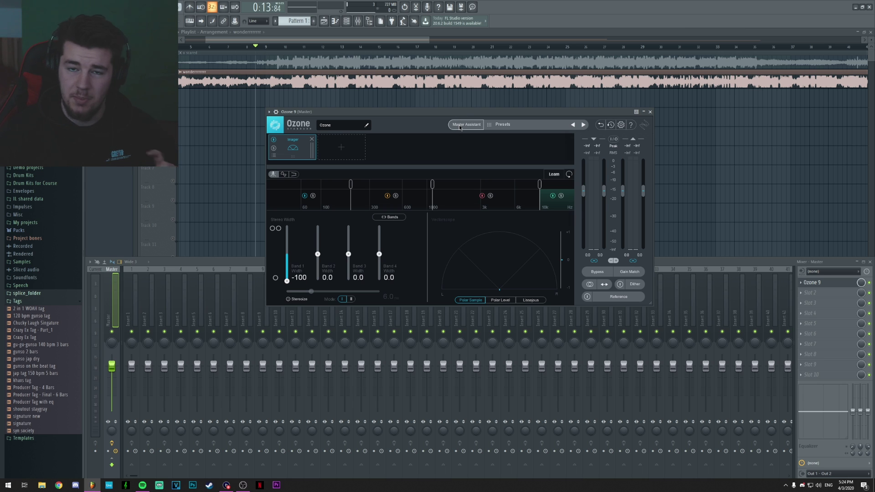
Narrow the Imager's upper bands during playback, setting Band 2's Width to -48.1, Band 3's to -29.1 and Band 4's to -19.0
{"action": "left_click_drag", "start_coordinate": [374, 114], "coordinate": [357, 114]}
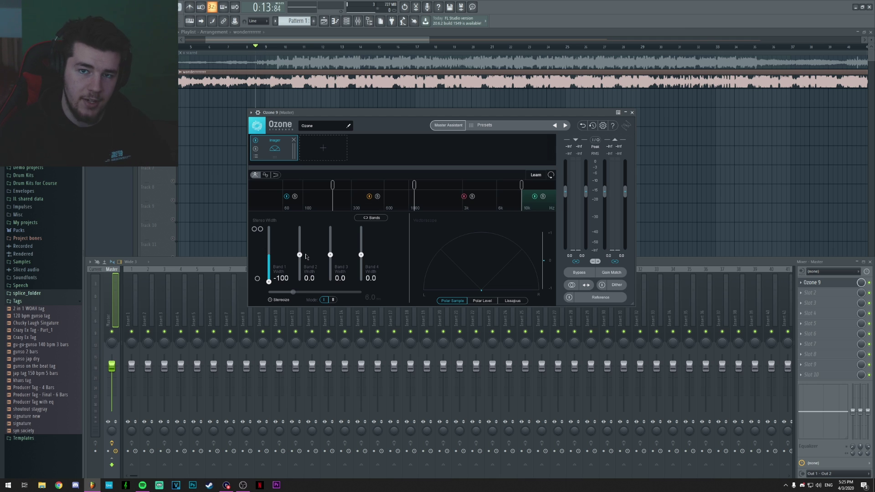
{"action": "key", "text": "space"}
{"action": "left_click_drag", "start_coordinate": [299, 255], "coordinate": [363, 264]}
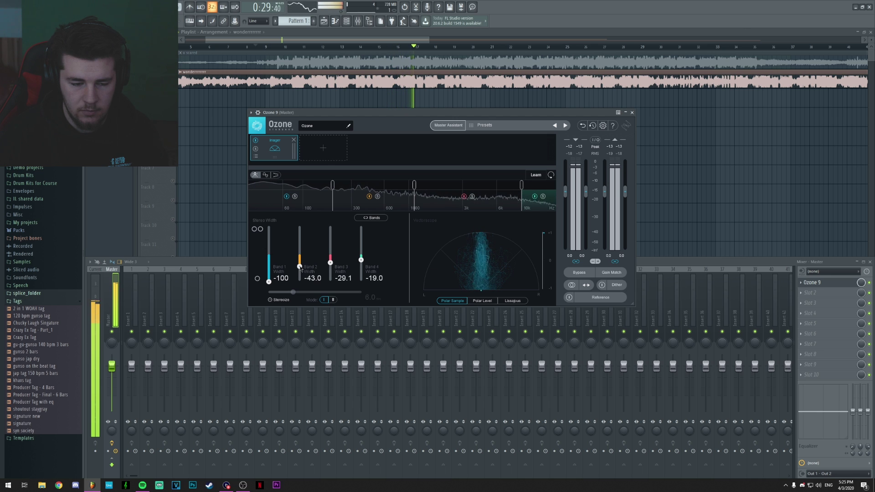
{"action": "left_click_drag", "start_coordinate": [301, 270], "coordinate": [299, 272]}
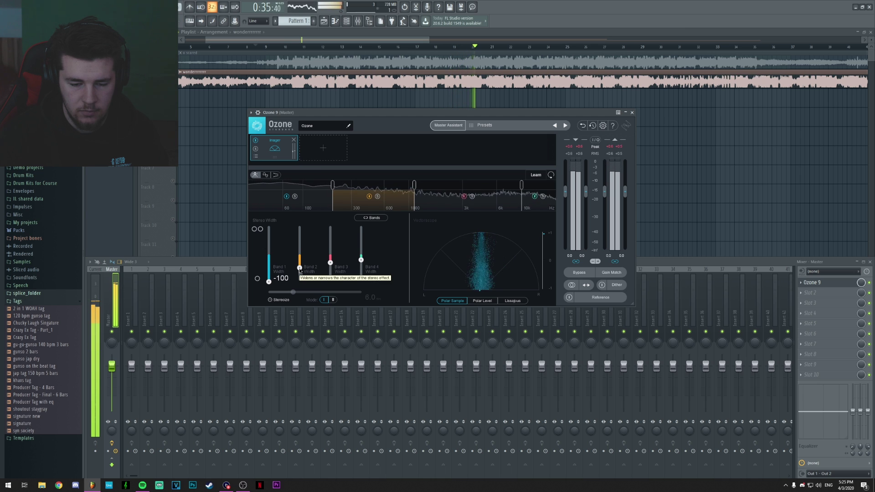
Compare the Imager's Polar Sample and Polar Level vectorscope views during short playbacks, ending on Polar Level
{"action": "left_click", "coordinate": [482, 301]}
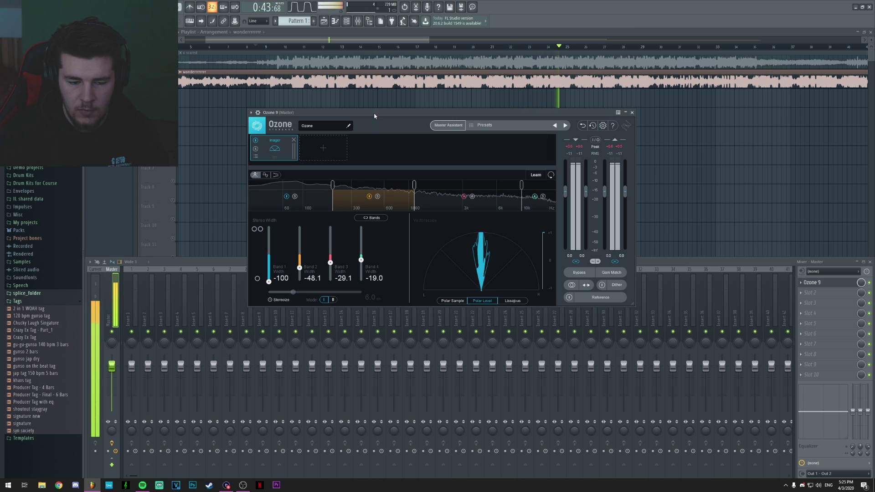
{"action": "key", "text": "space"}
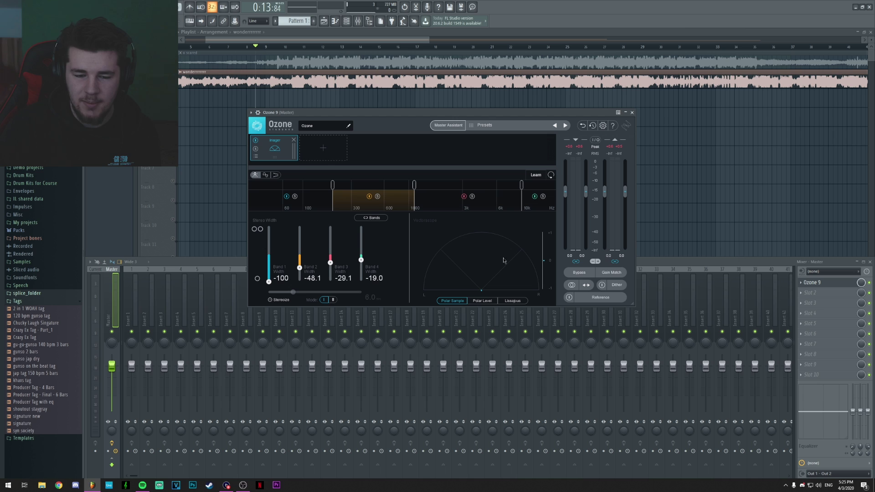
{"action": "key", "text": "space"}
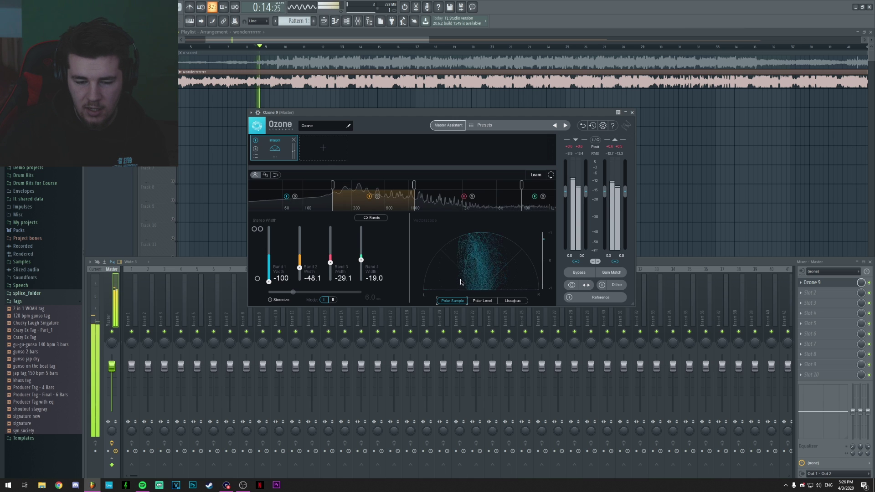
{"action": "key", "text": "space"}
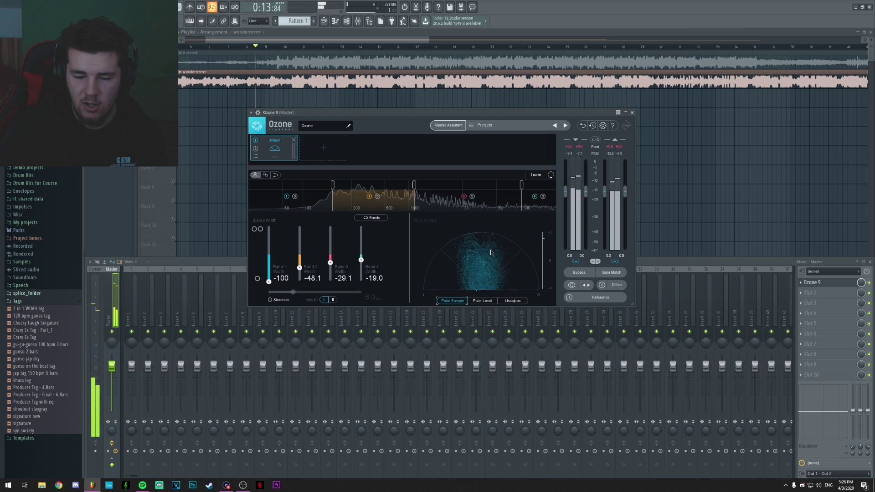
{"action": "left_click", "coordinate": [492, 300]}
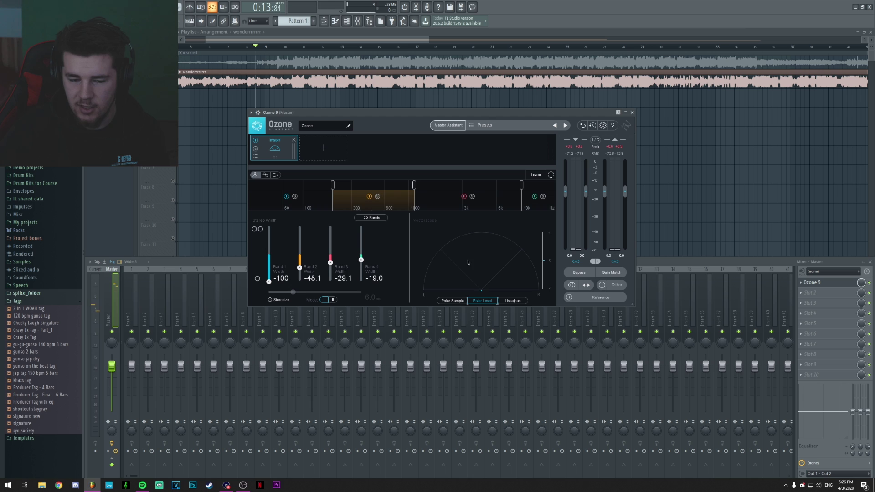
{"action": "key", "text": "space"}
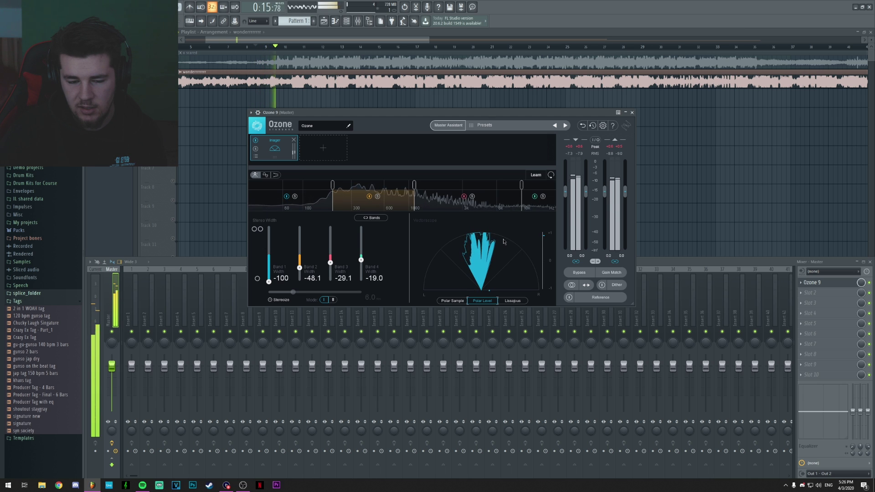
{"action": "key", "text": "space"}
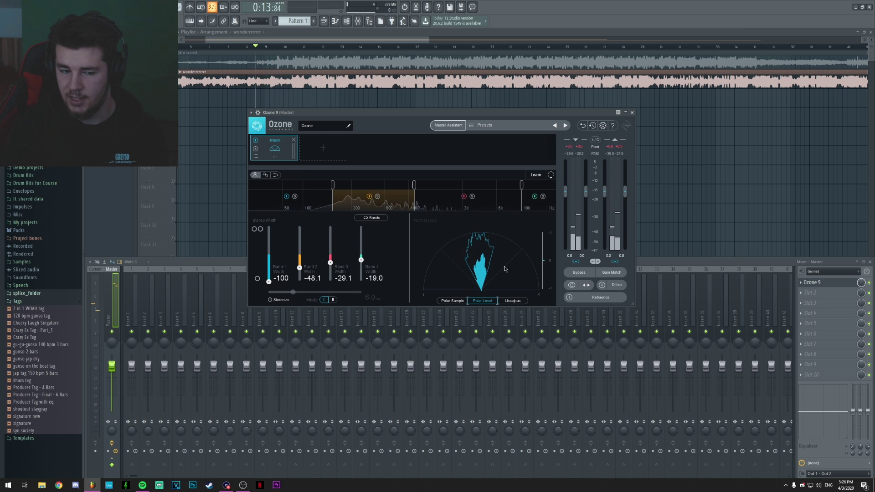